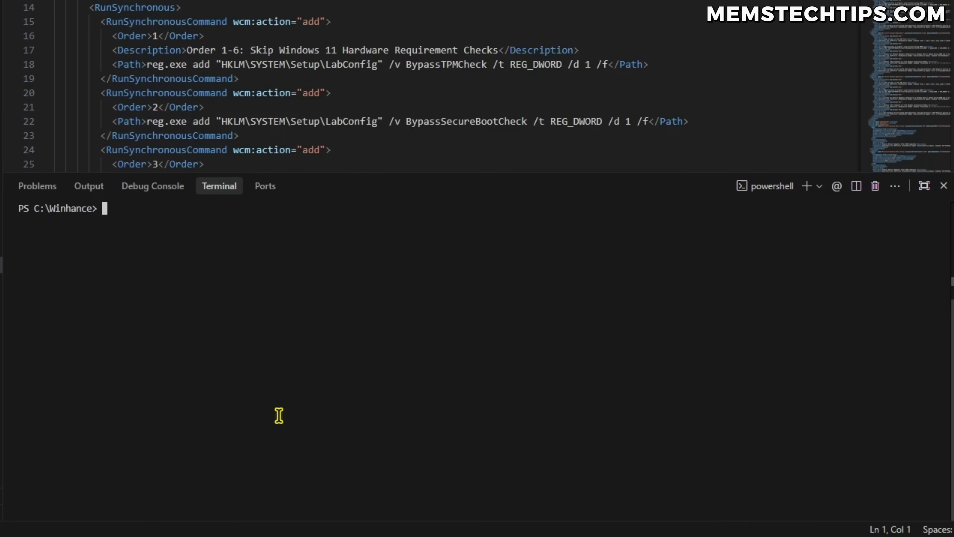
Step: Launch gemini in the Winhance folder terminal, then go to the welcome guide's First Steps
key(Return)
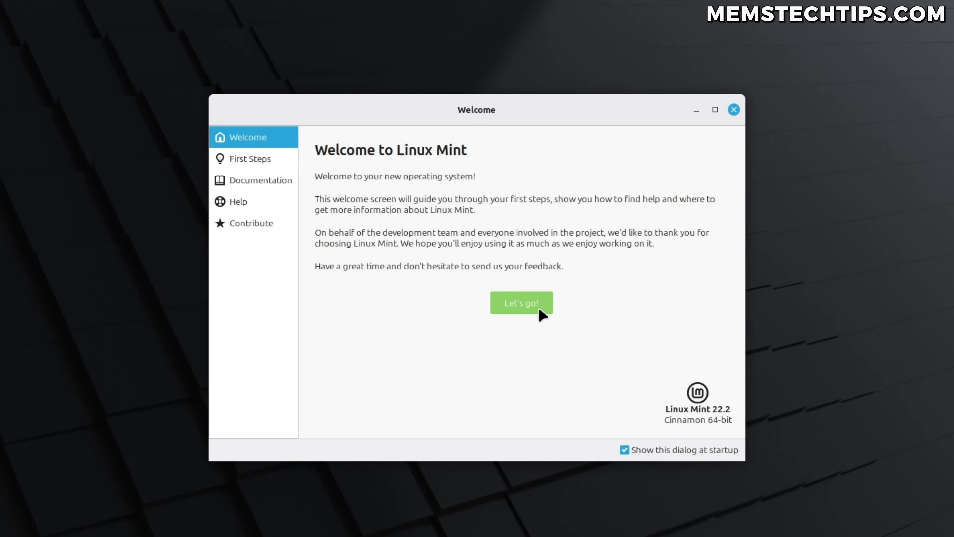
click(541, 305)
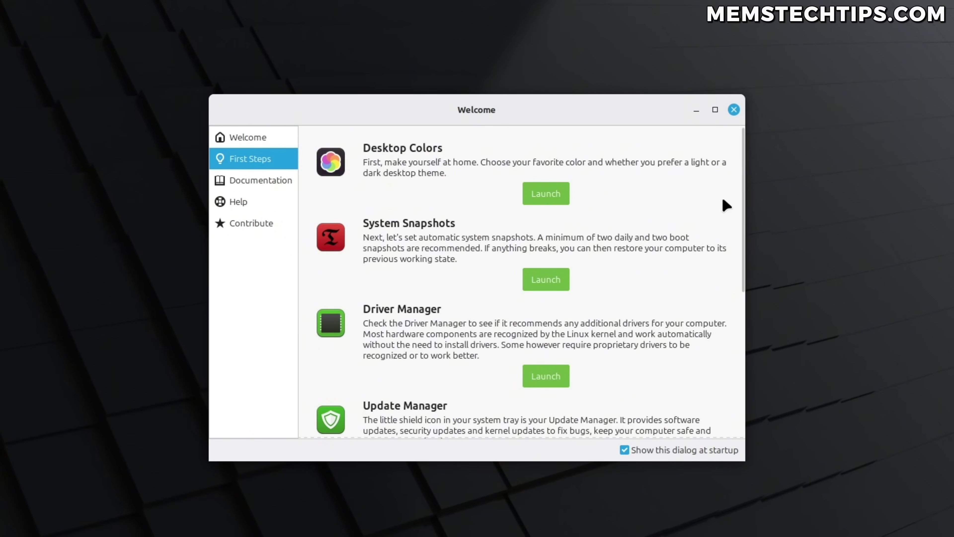
drag(743, 191, 741, 210)
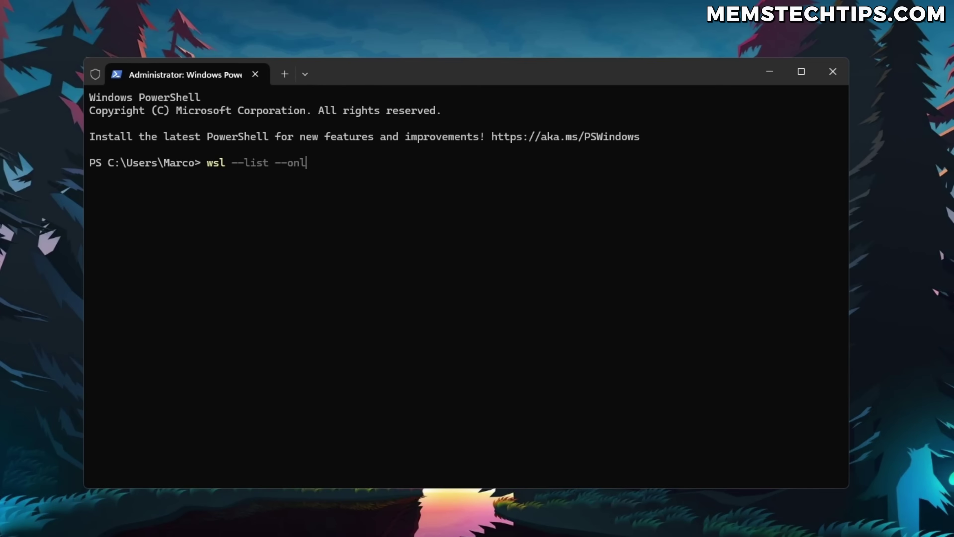
Step: Run wsl --list --online to list the Linux distributions available for WSL
key(Return)
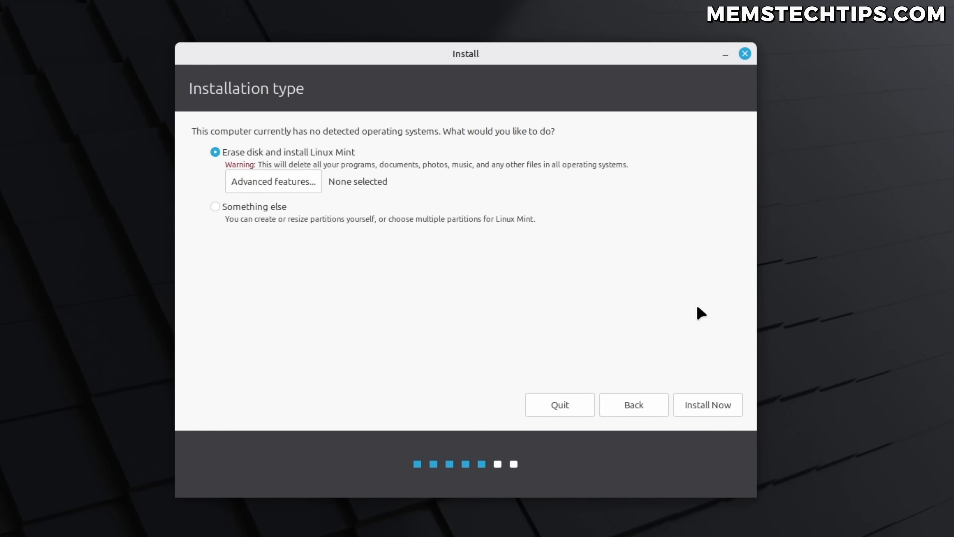
Step: Install Linux Mint over the whole disk, entering an account password, then open Start
click(714, 410)
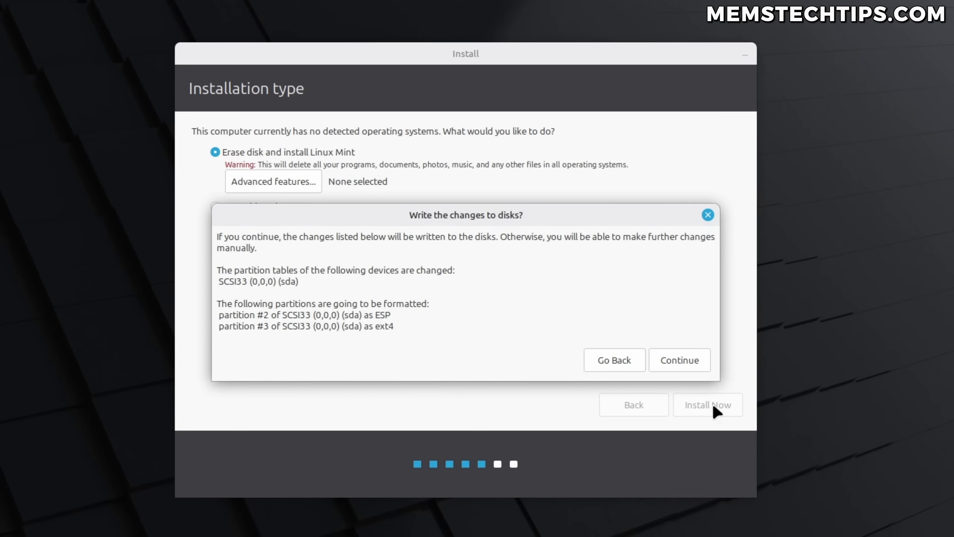
click(688, 364)
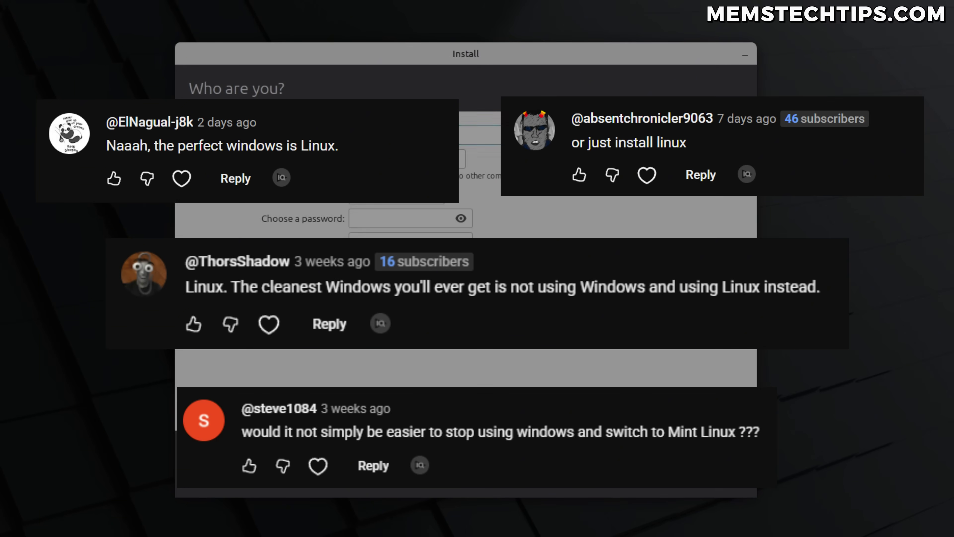
key(Tab)
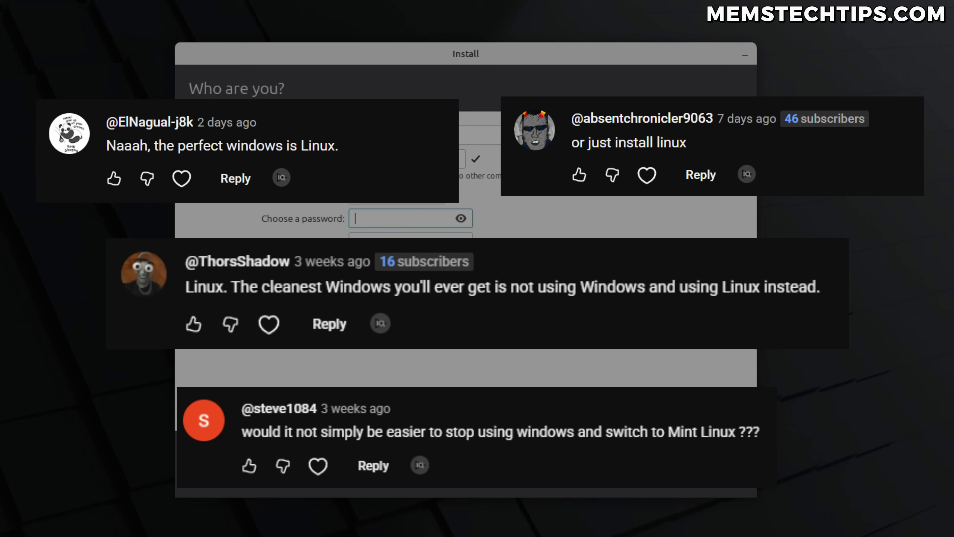
text(******)
key(Tab)
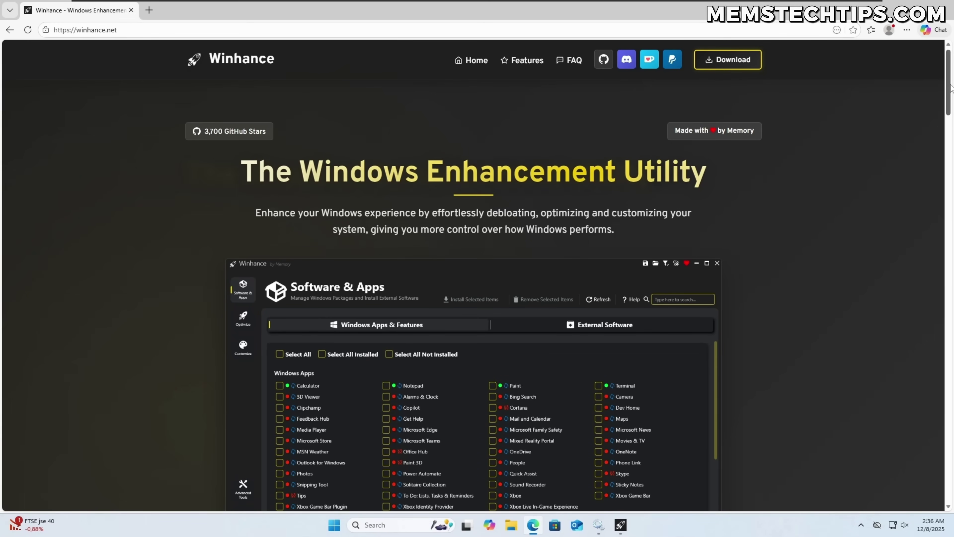
drag(951, 86, 951, 99)
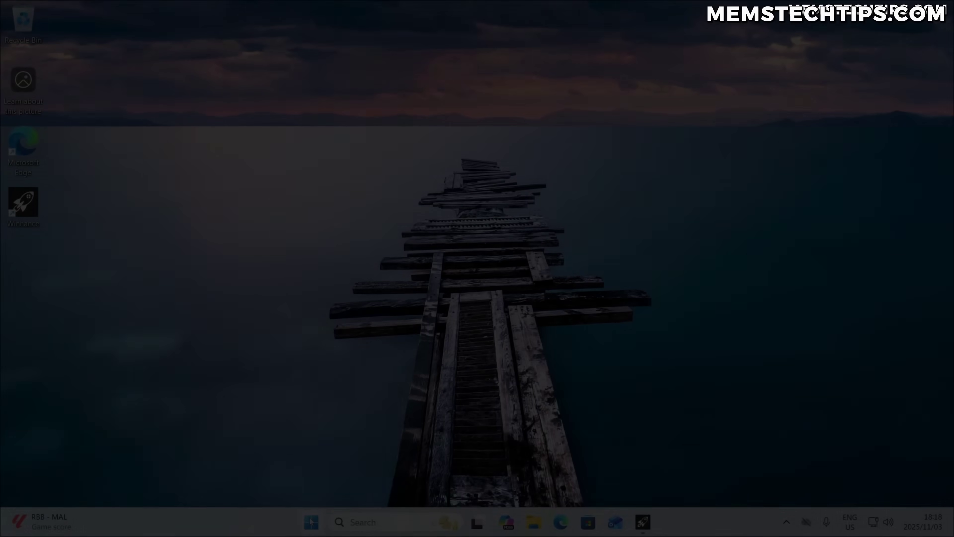
click(311, 521)
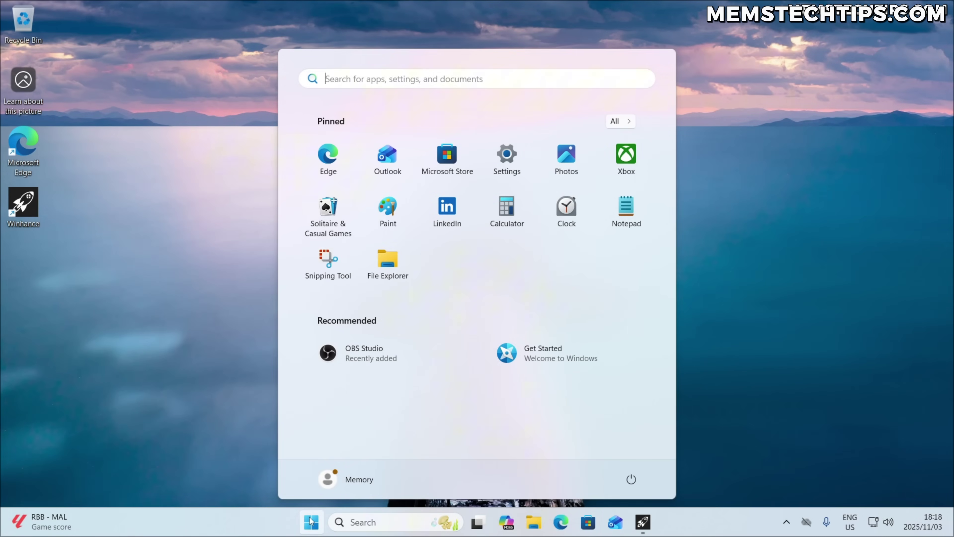
Step: Scroll through the full All apps list, then bring Winhance to the Software & Apps page
click(619, 122)
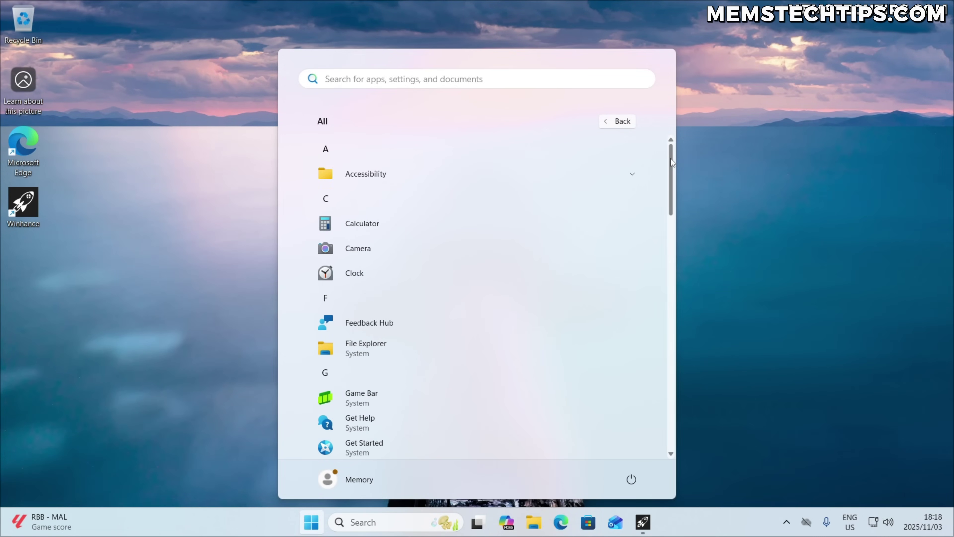
drag(671, 159, 660, 400)
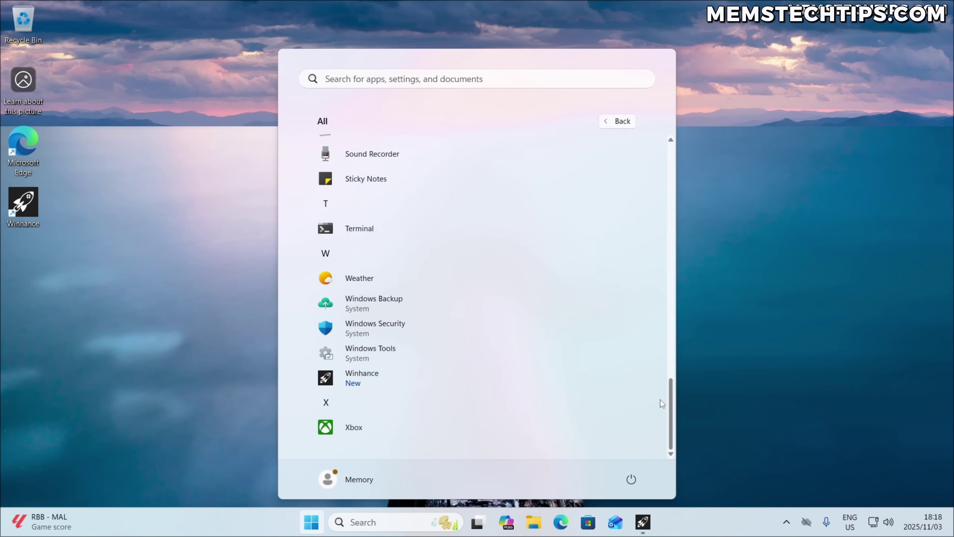
click(699, 438)
click(642, 522)
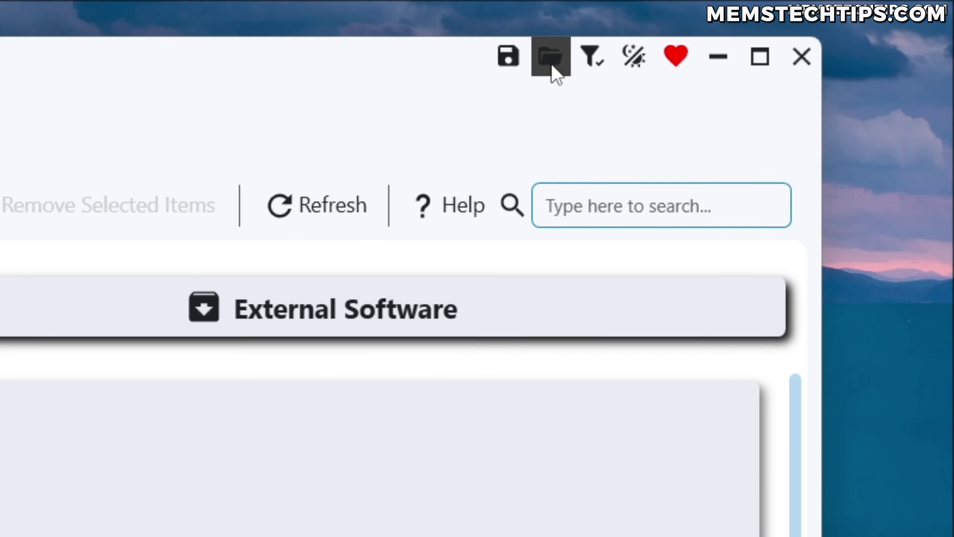
Step: Import Winhance's recommended config and confirm removal of the listed built-in Windows apps
click(551, 60)
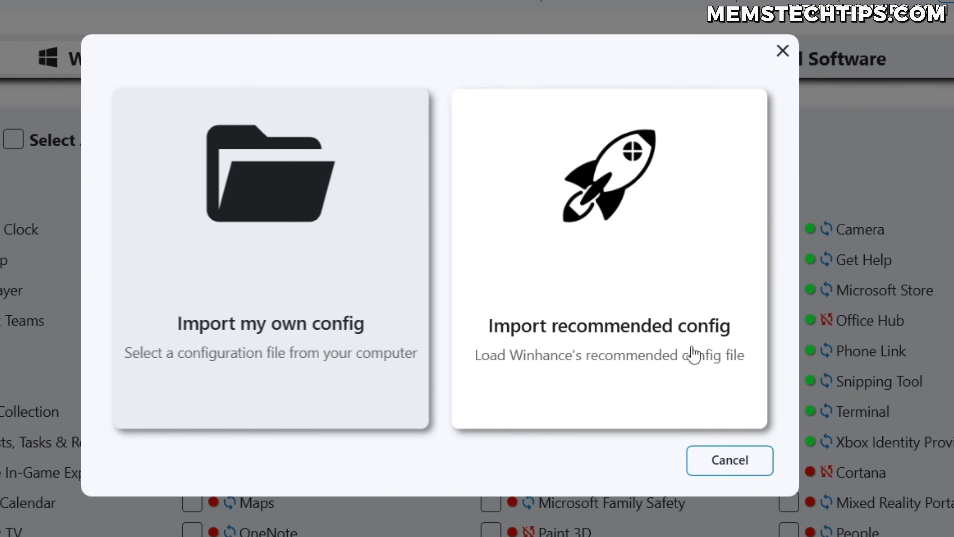
click(721, 349)
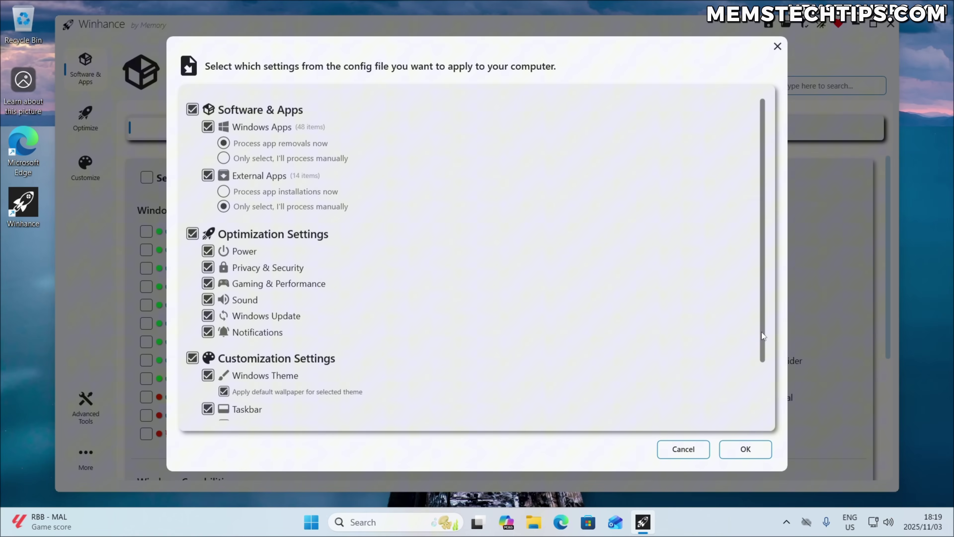
click(754, 451)
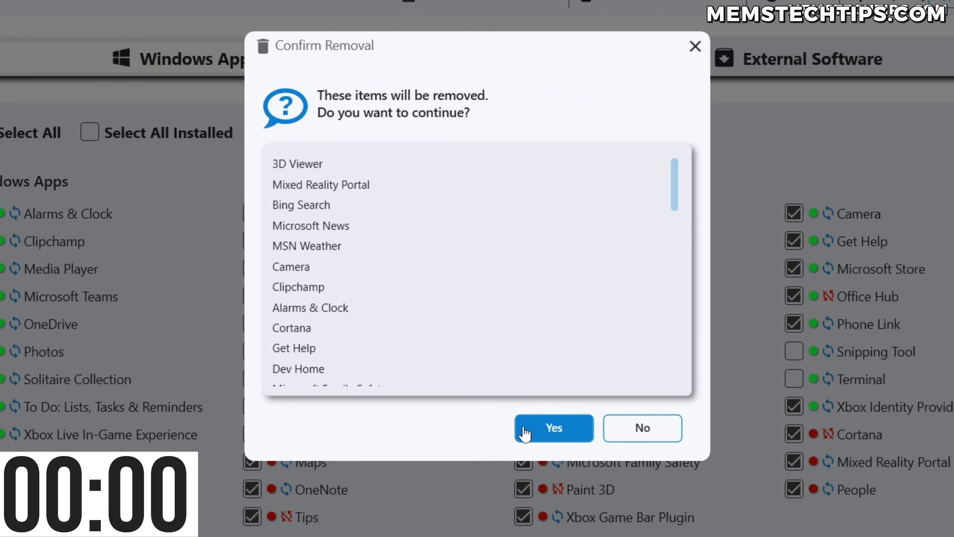
click(525, 432)
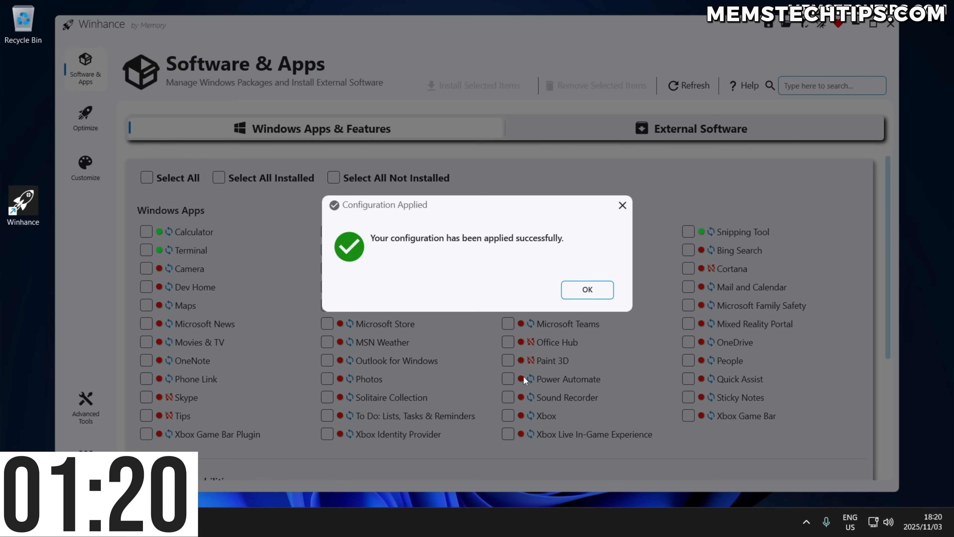
click(601, 294)
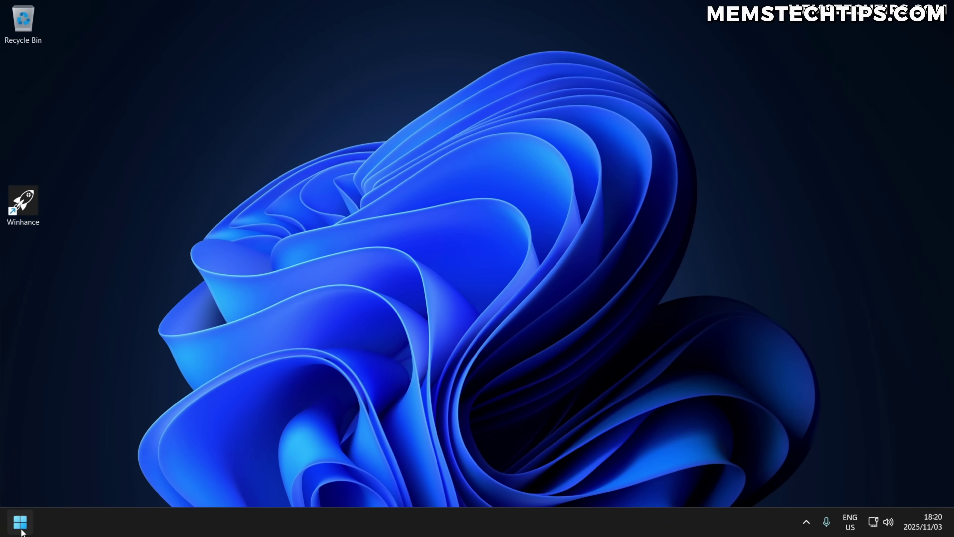
Step: Open Start and scroll through the trimmed All apps list
click(20, 521)
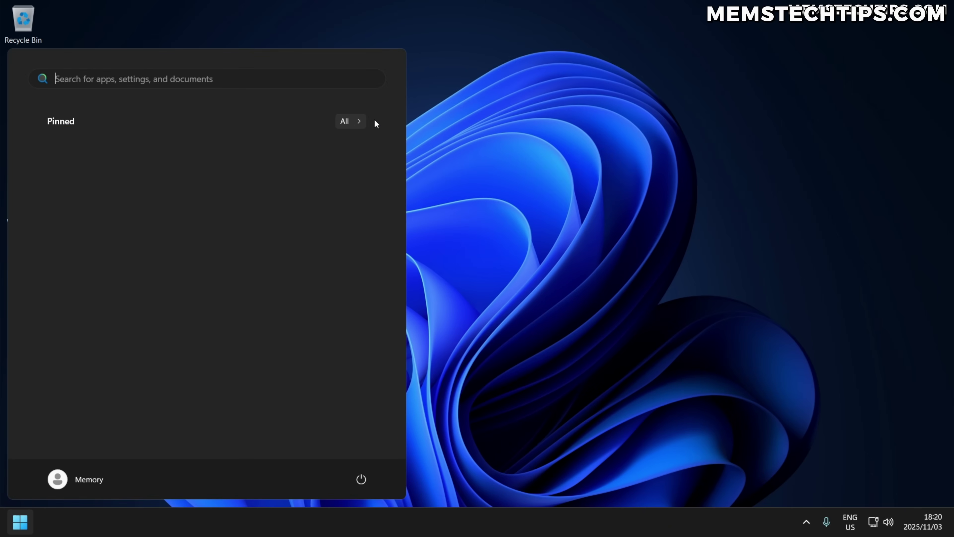
click(352, 121)
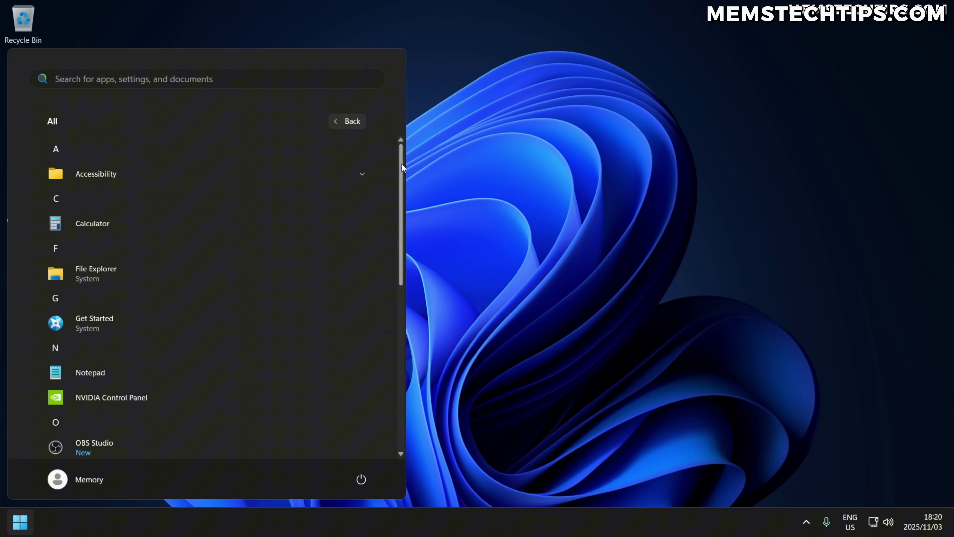
drag(402, 165, 379, 333)
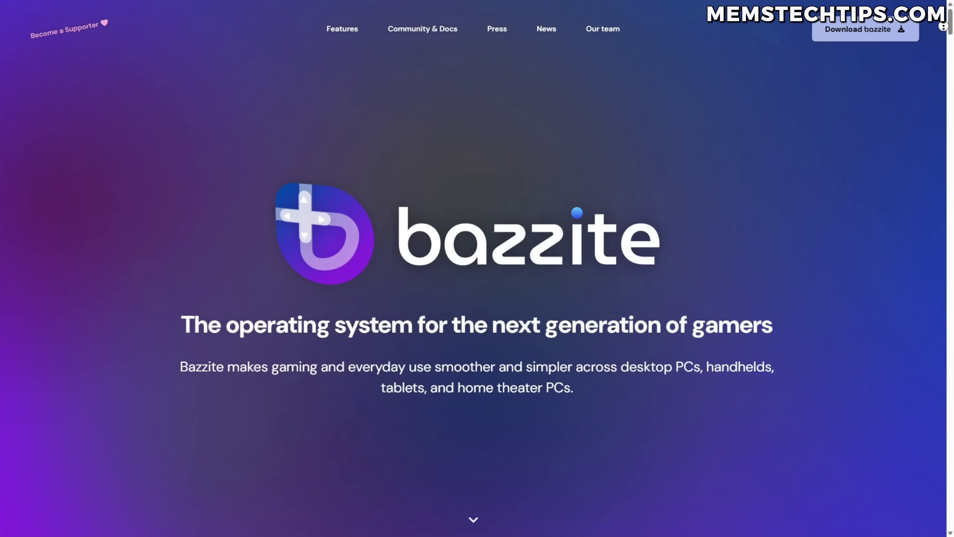
scroll(477, 268, down, 10)
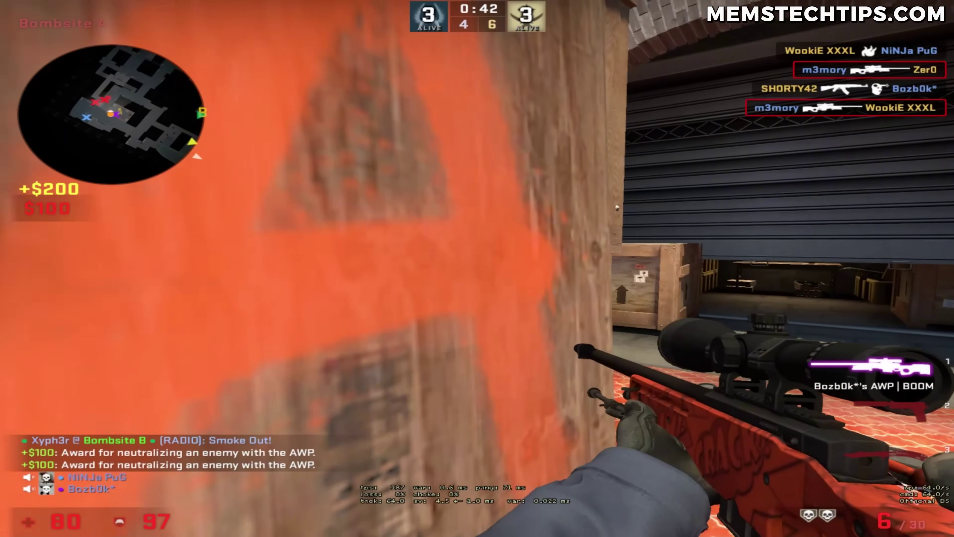
Step: Take down the first Bombsite A enemies, alternating between the AWP and MAC-10
key(1)
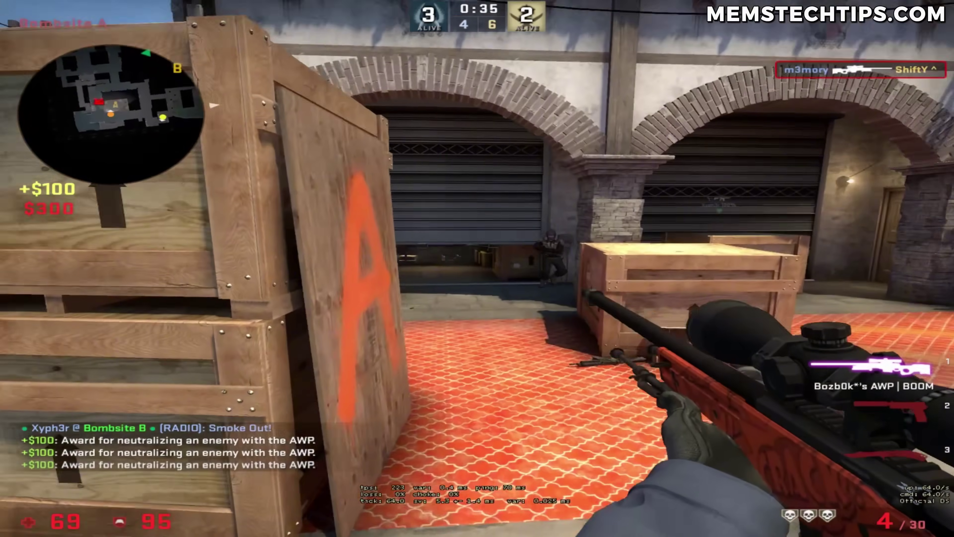
click(477, 268)
key(q)
key(1)
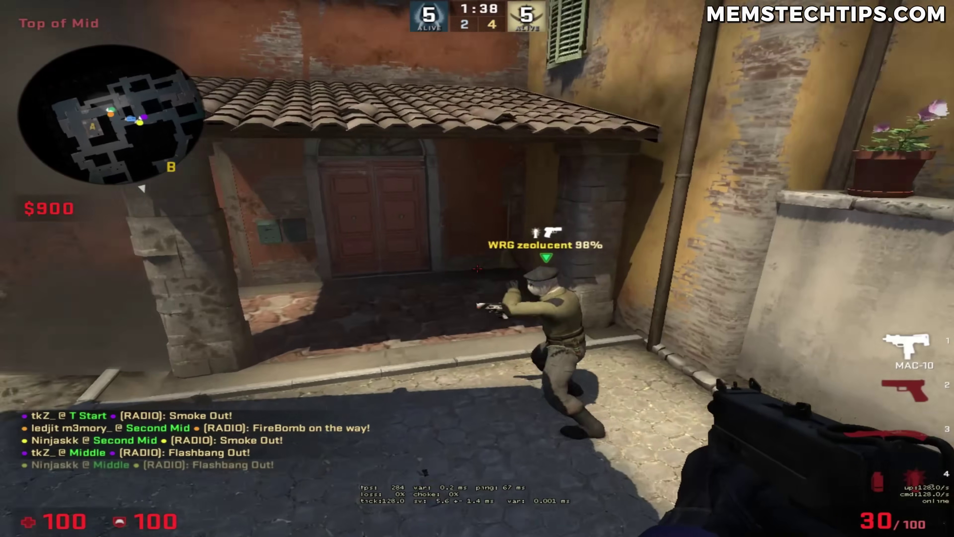
click(477, 268)
click(477, 268)
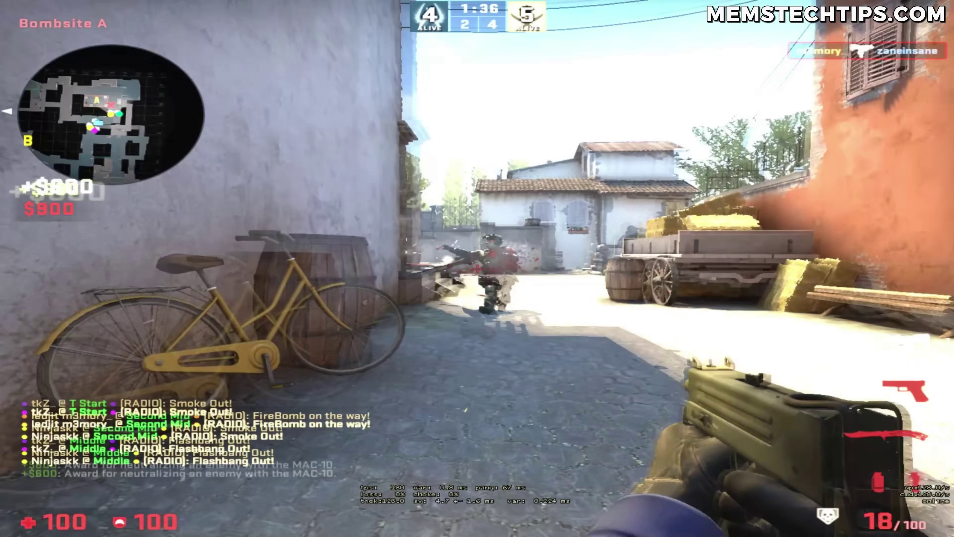
key(e)
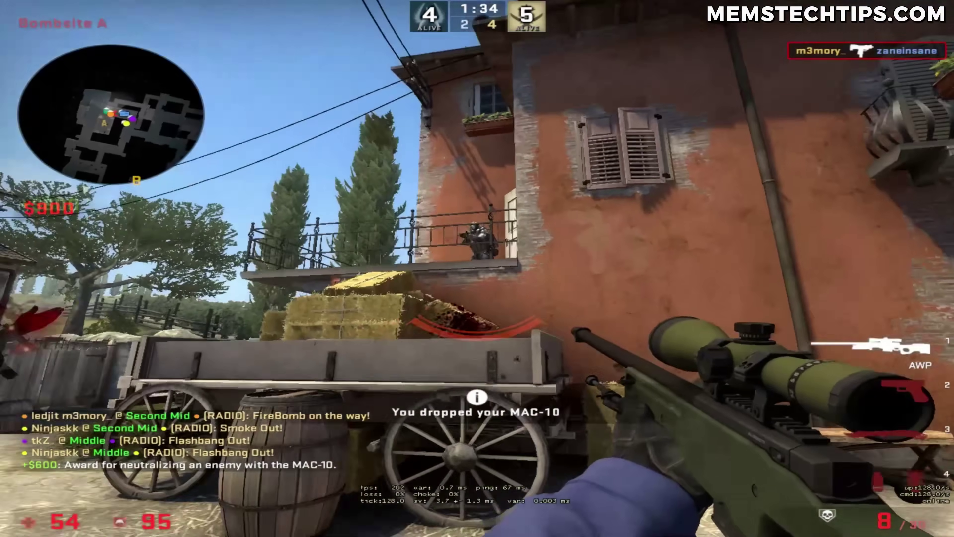
click(477, 268)
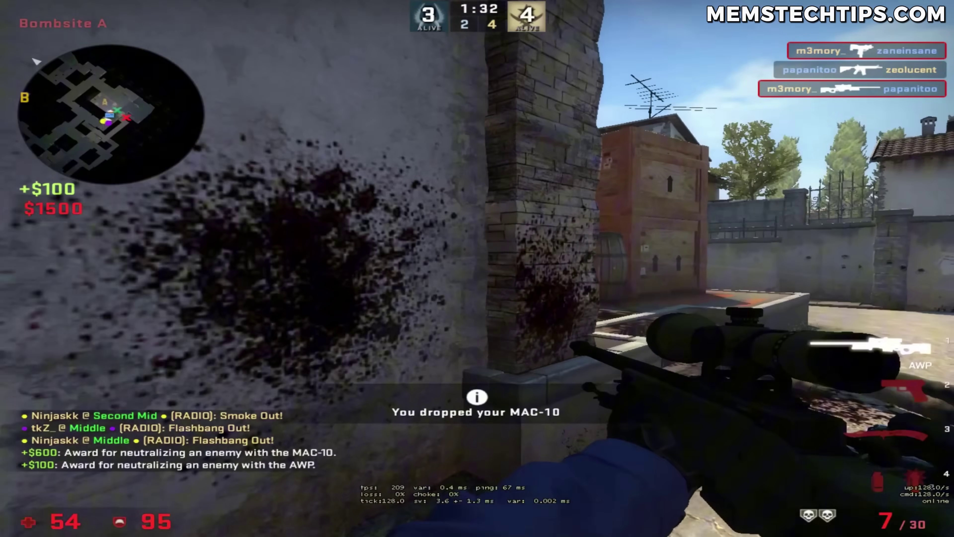
Step: Scope in with the AWP to pick off the remaining enemies and win the round
right_click(478, 268)
right_click(478, 269)
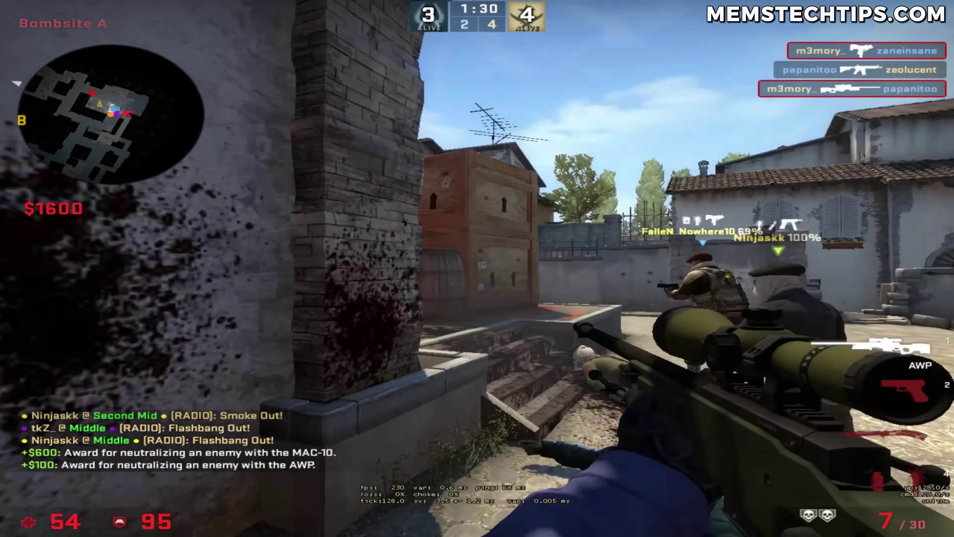
click(477, 269)
key(q)
key(q)
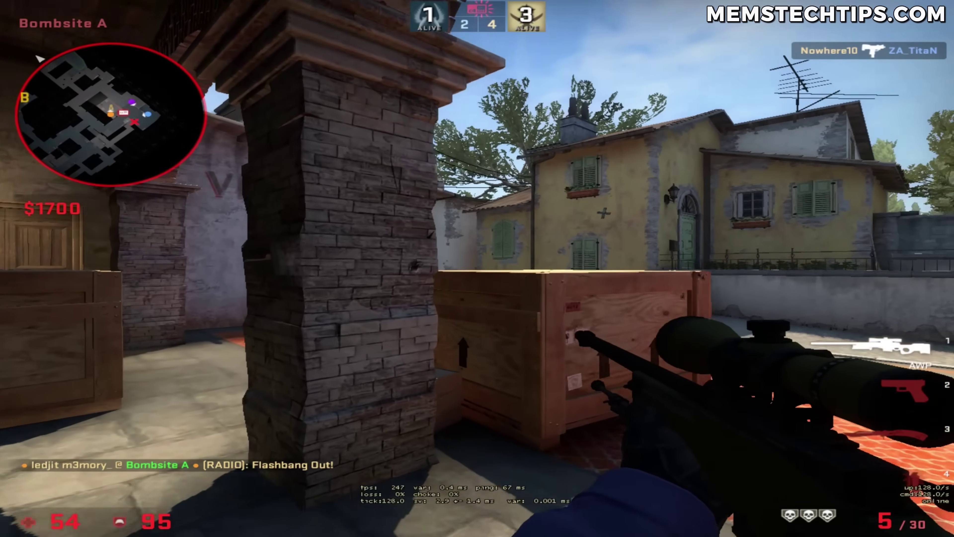
right_click(477, 269)
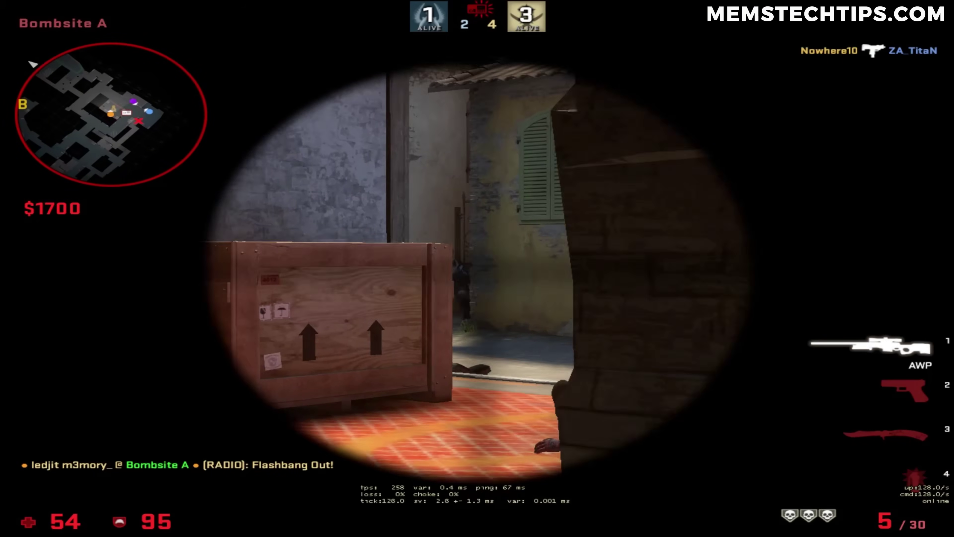
click(477, 268)
key(q)
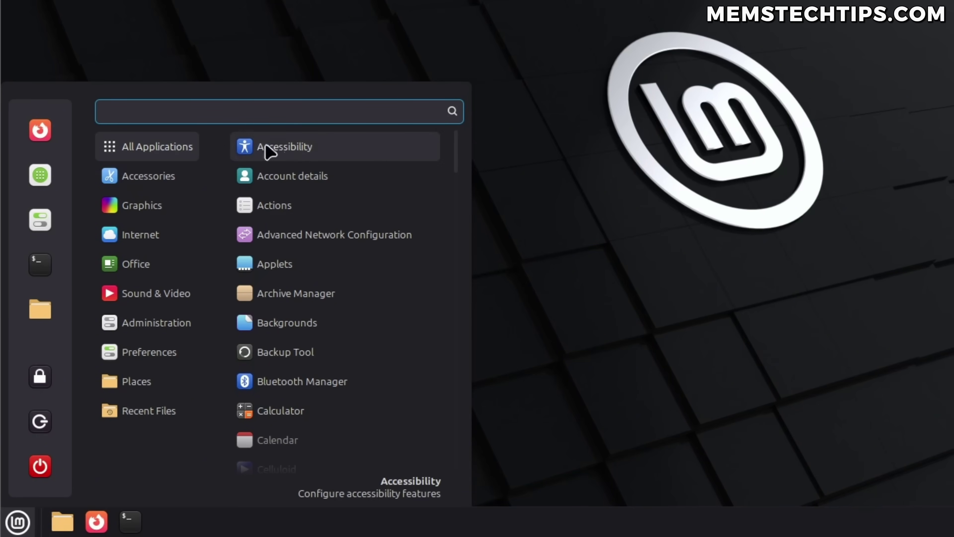
Step: Scroll All Applications and browse Accessories, Graphics, Internet, Office, ending on Sound & Video
scroll(417, 196, down, 3)
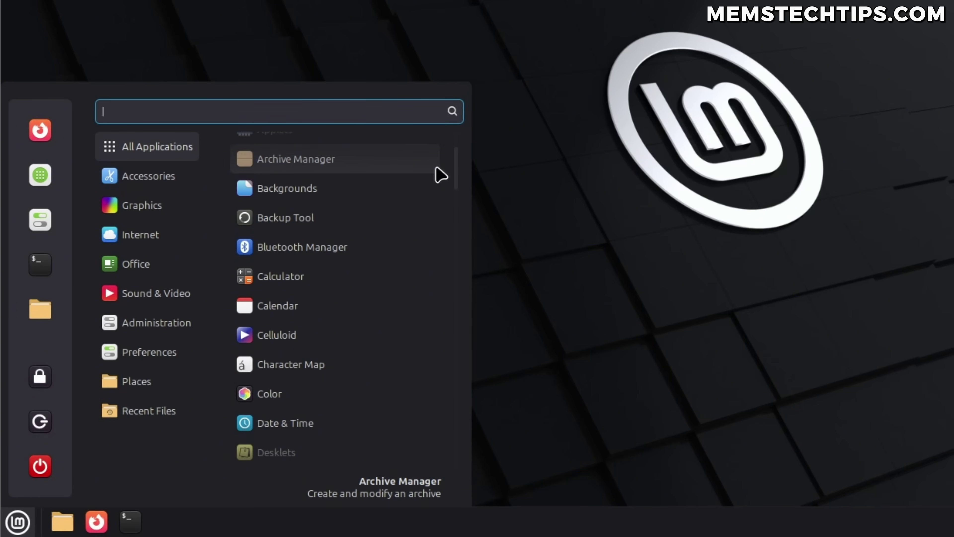
drag(454, 179, 454, 200)
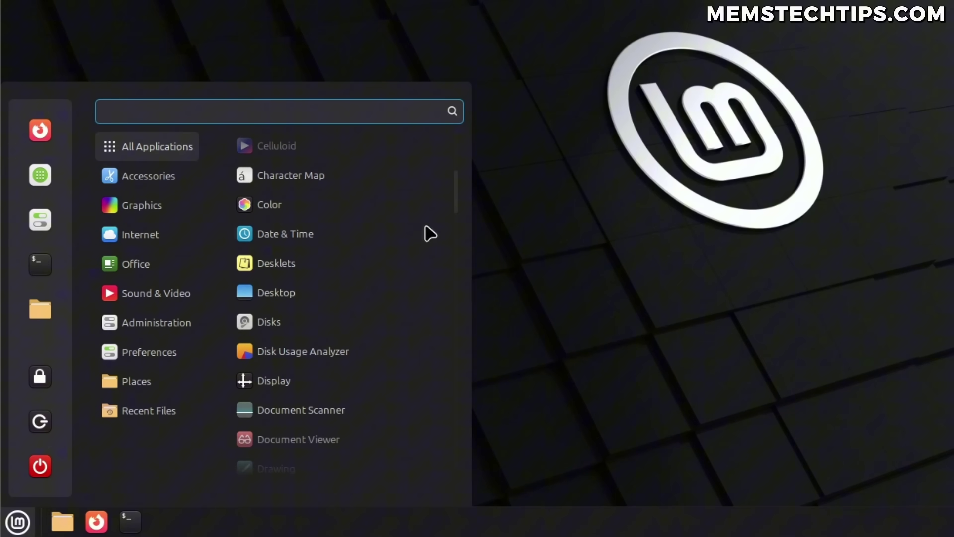
mouse_move(142, 181)
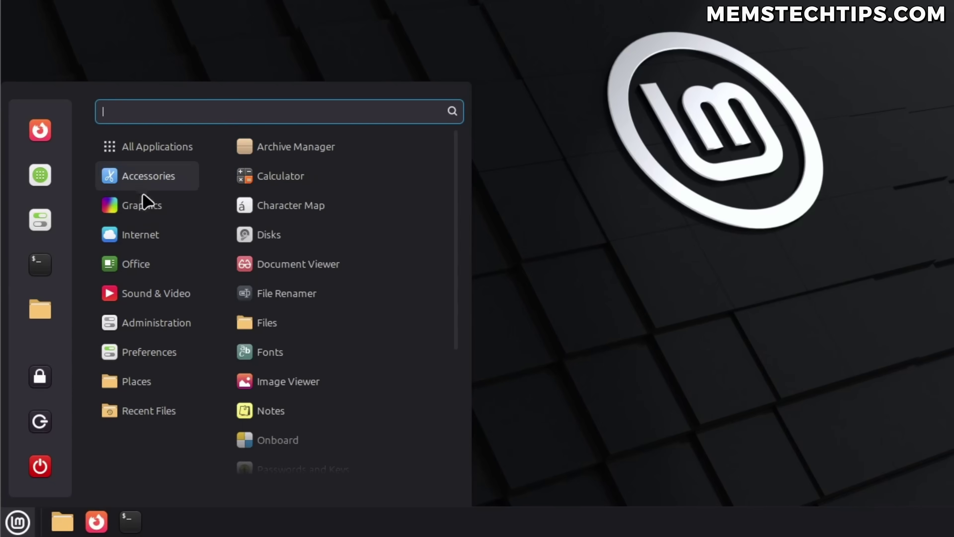
mouse_move(144, 198)
mouse_move(162, 233)
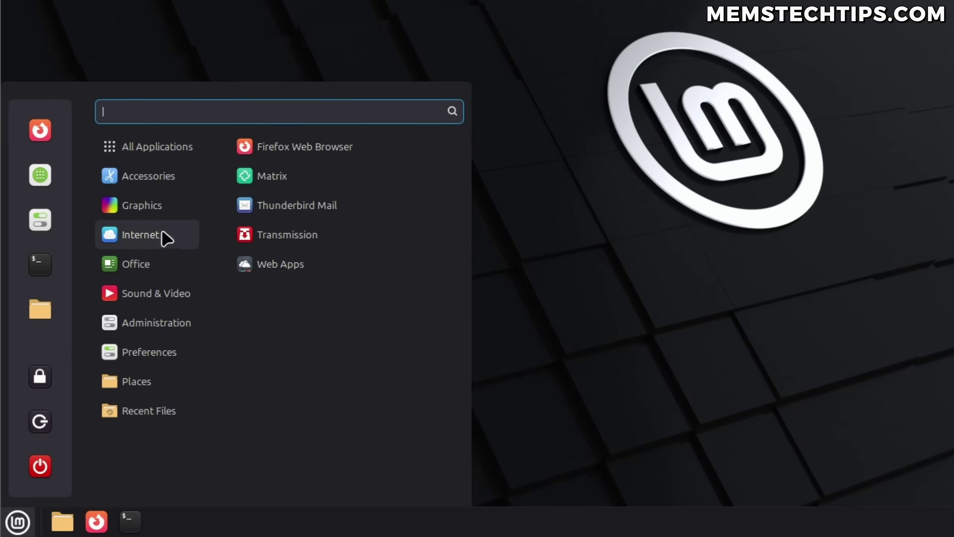
mouse_move(139, 264)
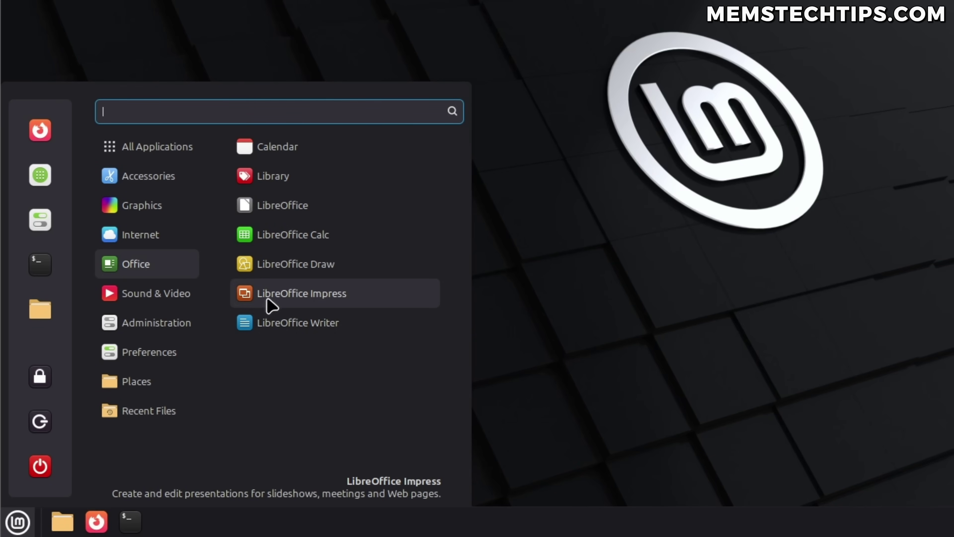
mouse_move(177, 297)
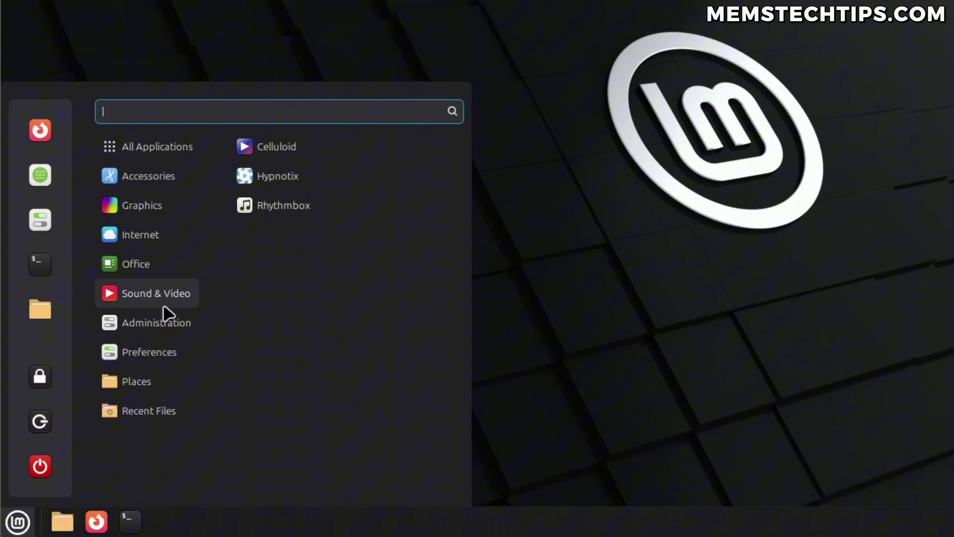
mouse_move(162, 317)
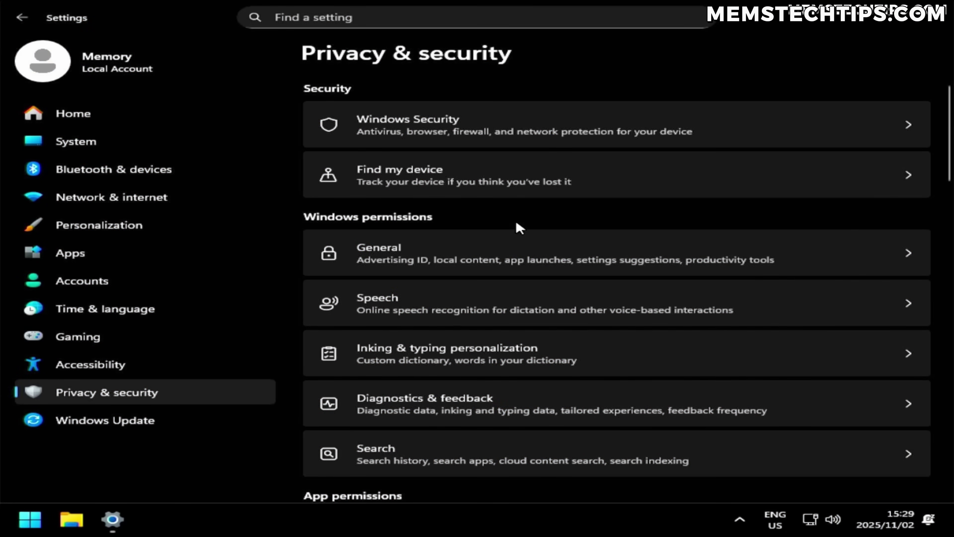
Step: Check the General, Speech and Inking & typing personalization privacy pages
click(508, 253)
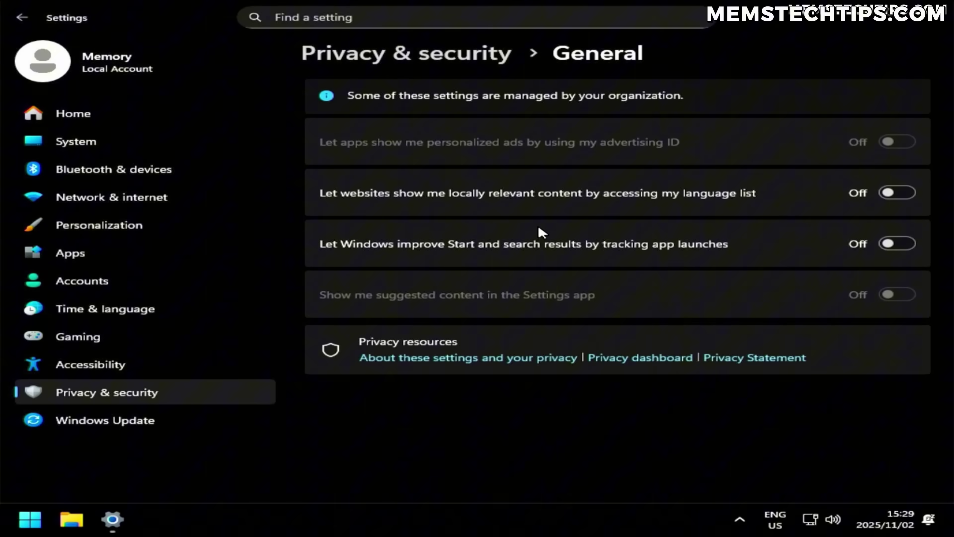
click(452, 64)
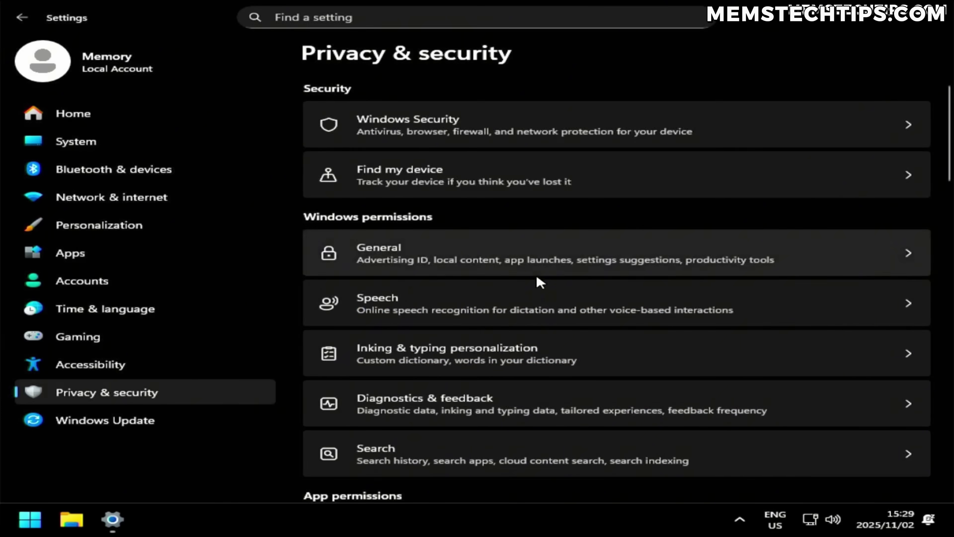
click(535, 315)
click(452, 52)
click(470, 352)
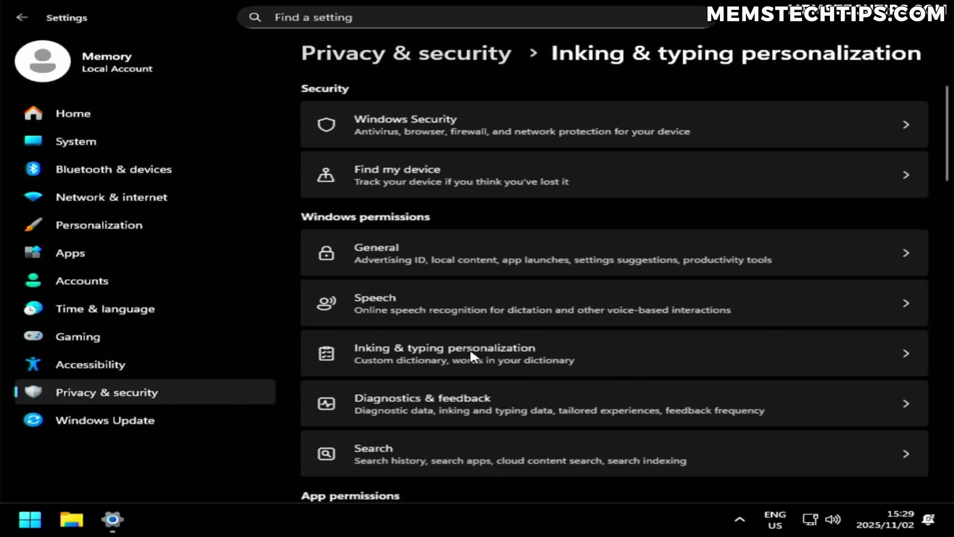
click(480, 57)
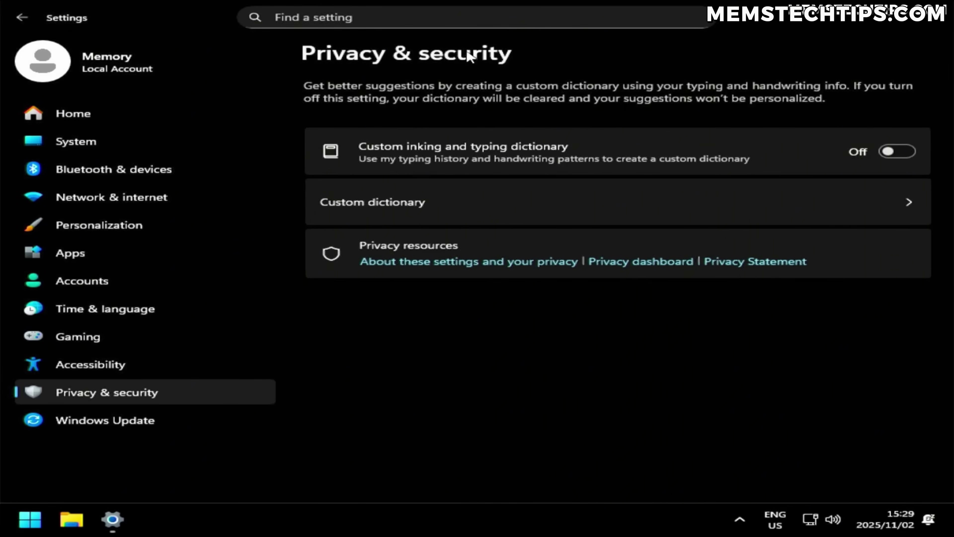
Step: Review the Diagnostics & feedback settings, then open the Search privacy page
click(530, 403)
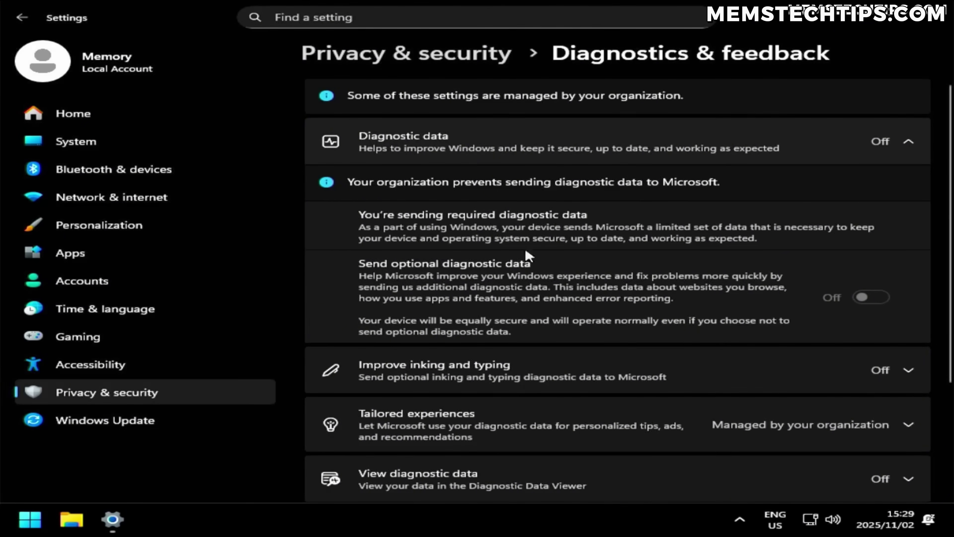
scroll(524, 243, down, 2)
scroll(526, 239, down, 2)
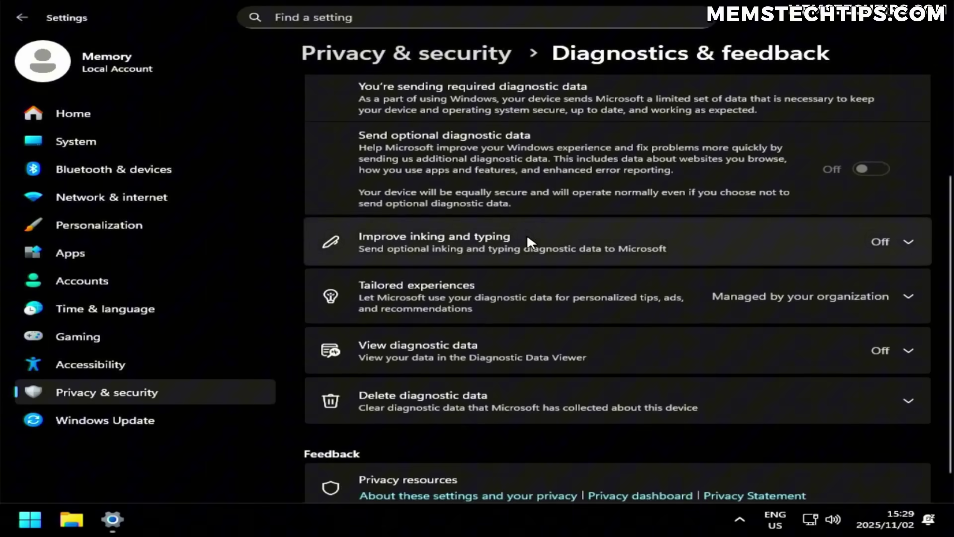
scroll(527, 233, up, 4)
click(425, 59)
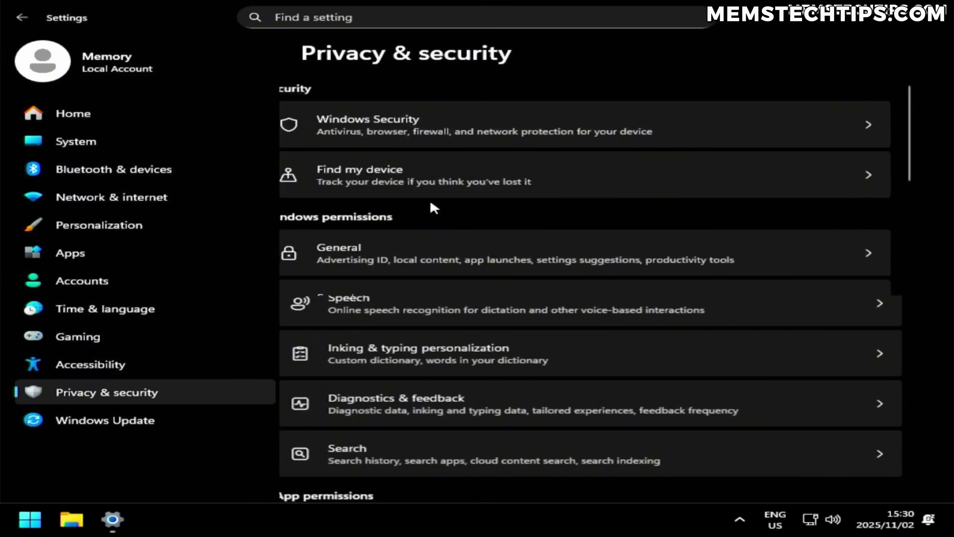
scroll(438, 226, down, 3)
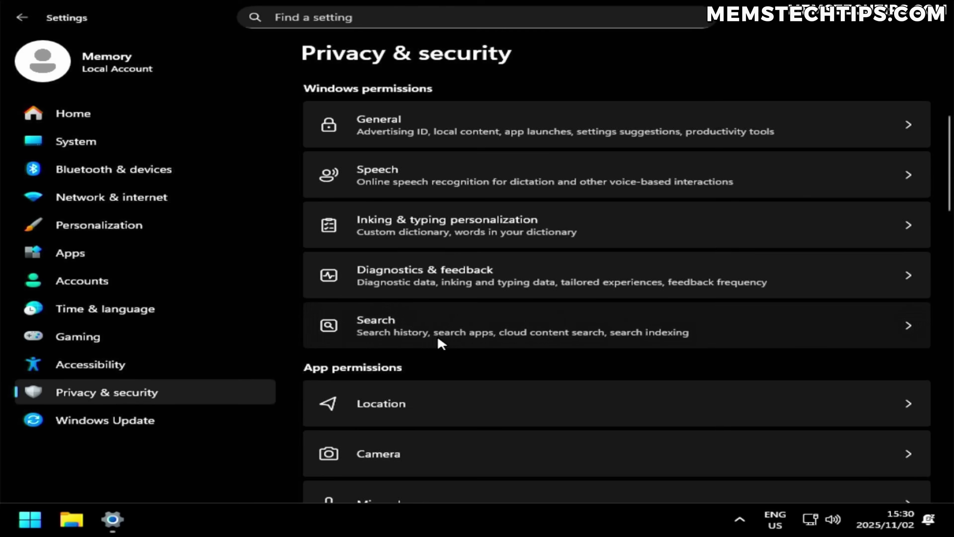
click(438, 340)
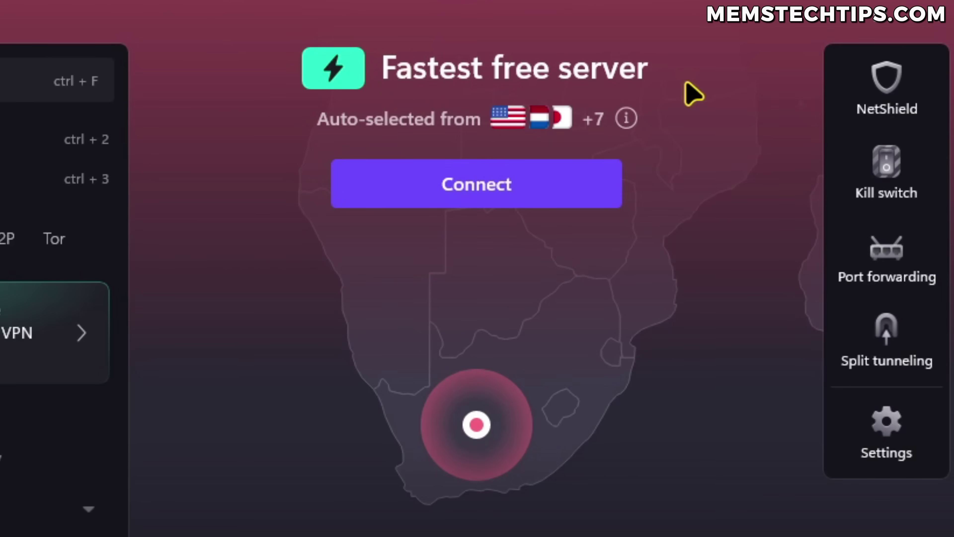
Step: Connect Proton VPN to the fastest free server
click(561, 187)
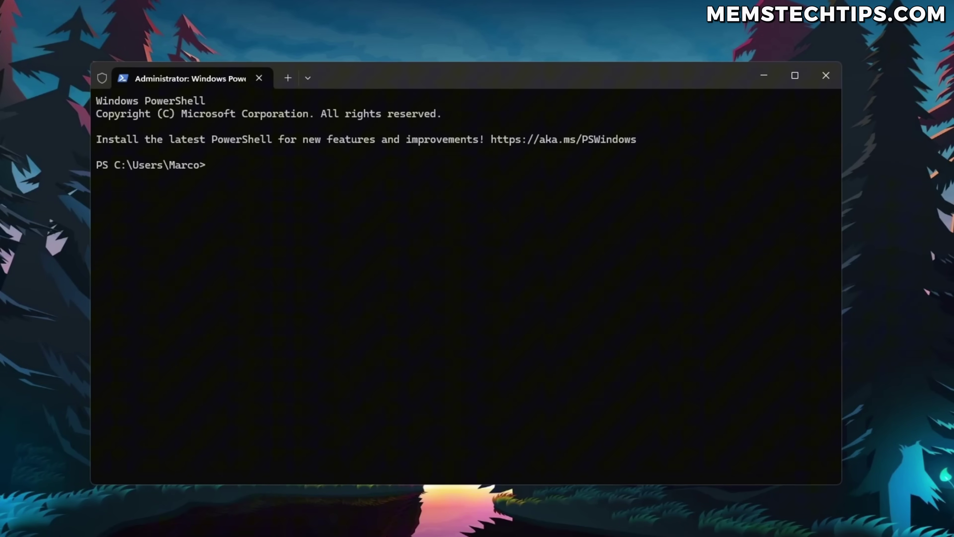
Step: In PowerShell, list the online WSL distributions with 'wsl --list --online', then run 'winget search browser'
text(wsl --)
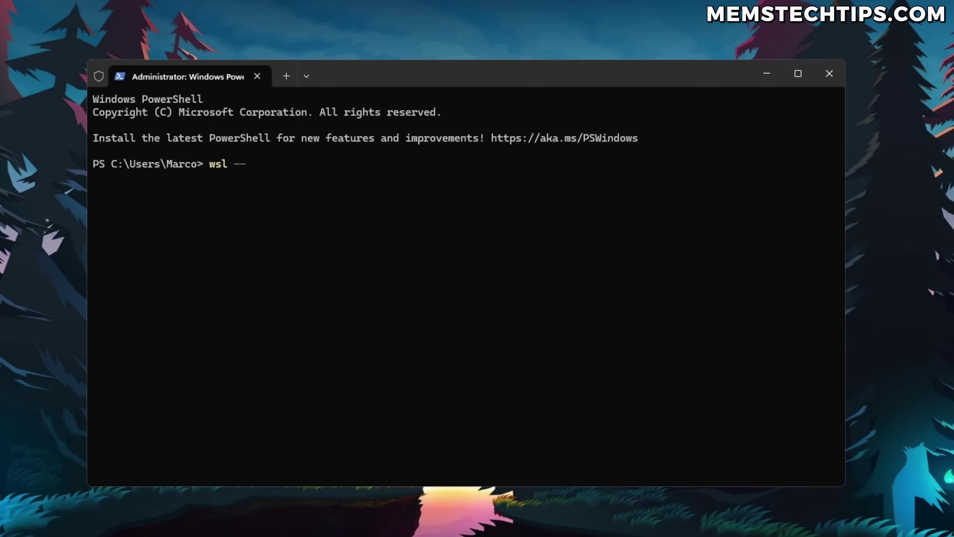
text(list --online)
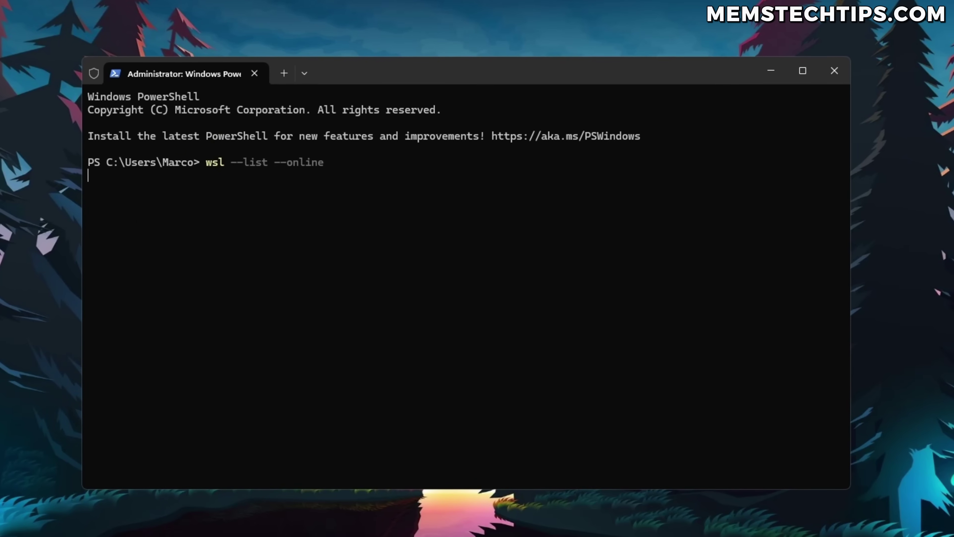
key(Return)
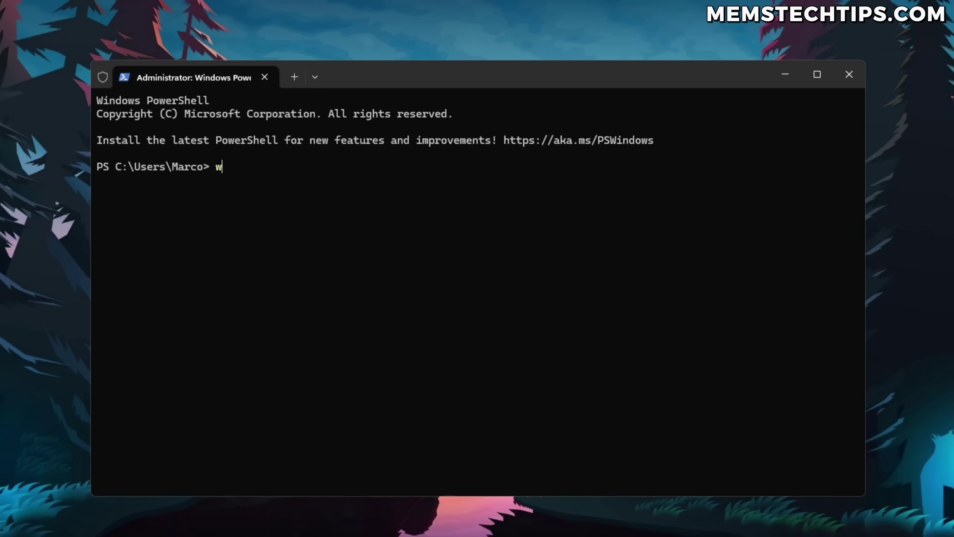
text(inget search browser)
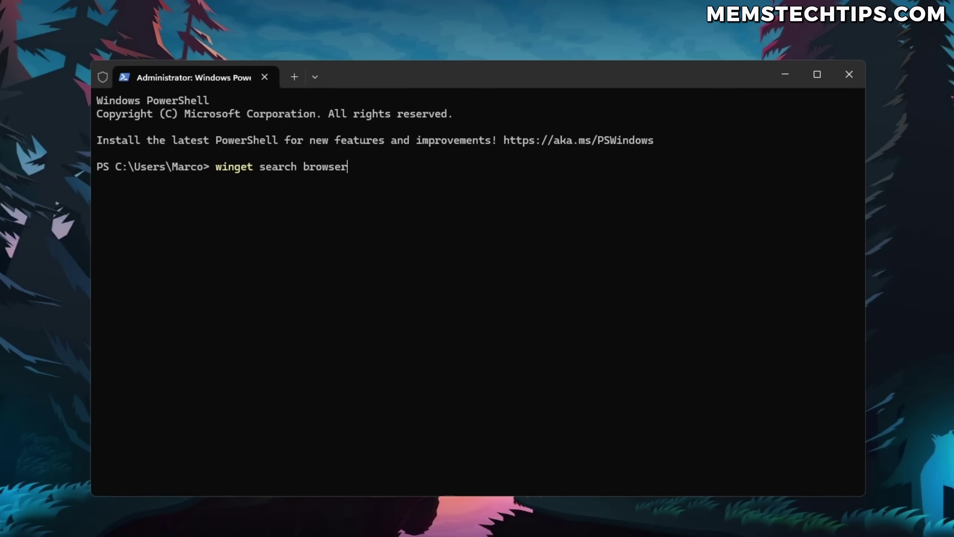
key(Return)
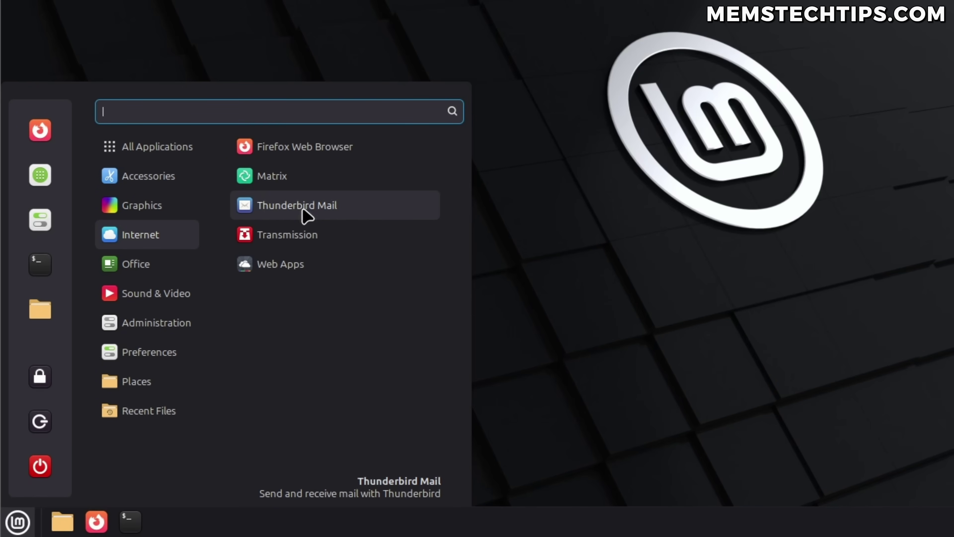
Step: Browse the Cinnamon menu categories and winhance.net, then bring up the Windows 11 Start menu with no pinned apps
mouse_move(140, 265)
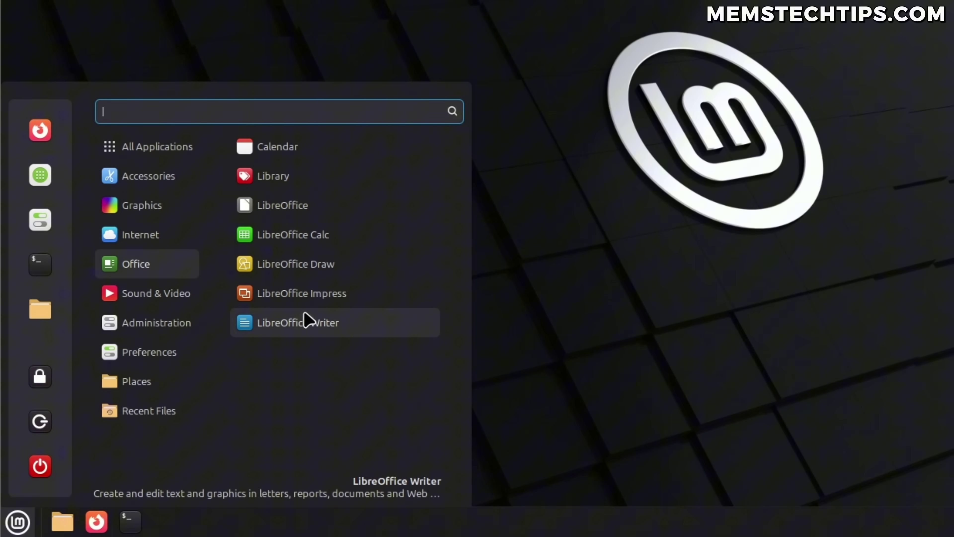
mouse_move(176, 296)
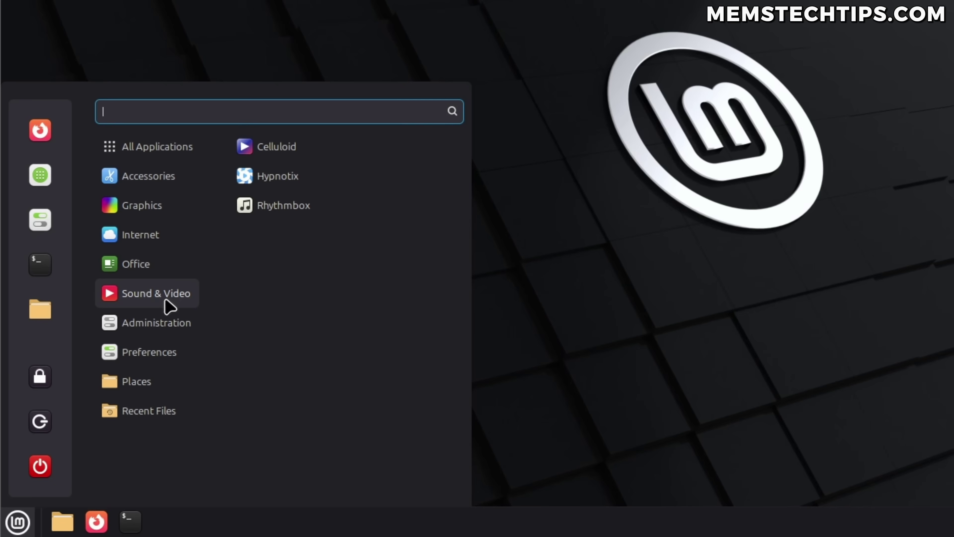
mouse_move(165, 325)
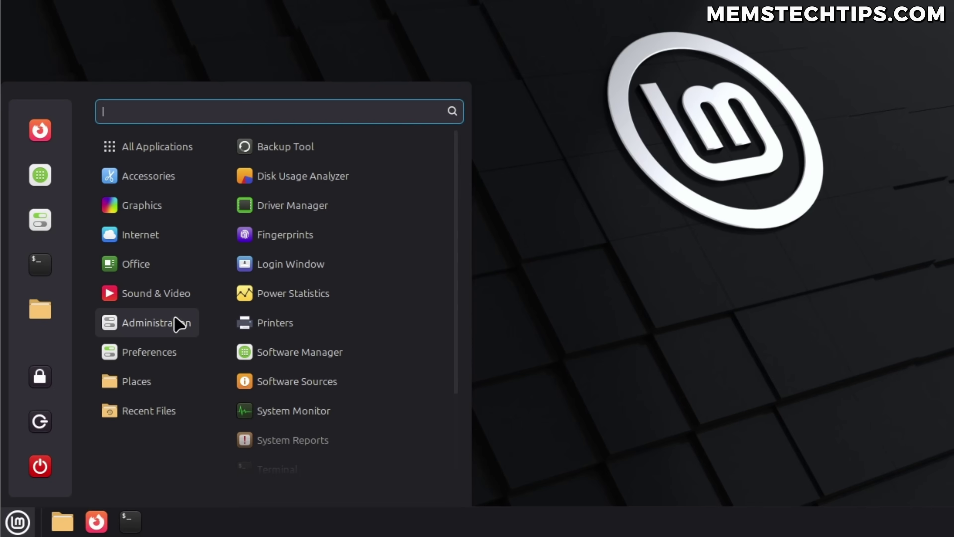
mouse_move(152, 354)
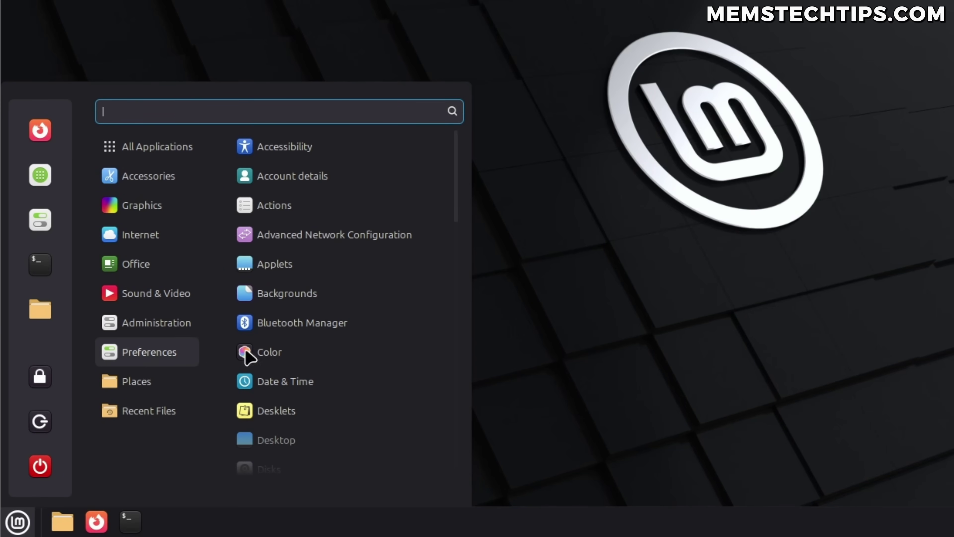
scroll(391, 359, down, 5)
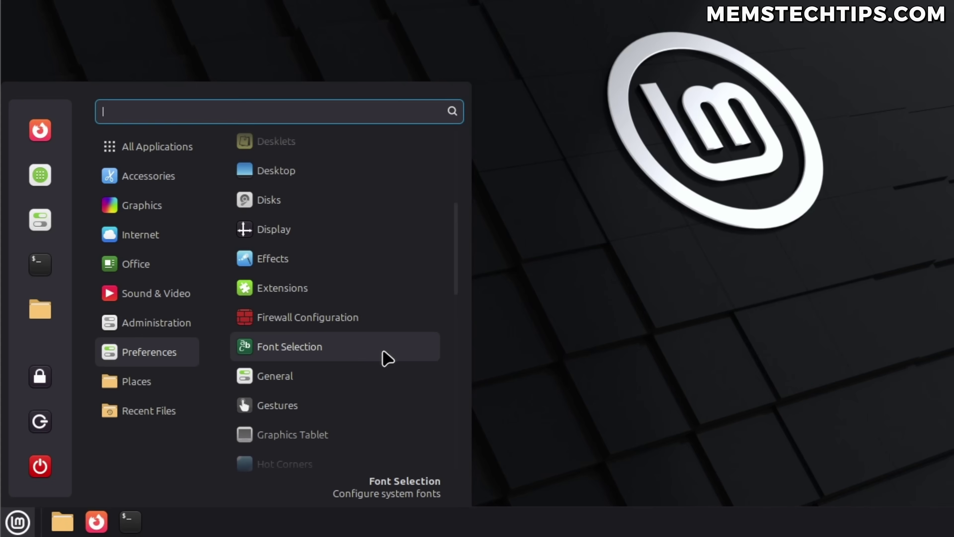
scroll(390, 360, down, 5)
scroll(385, 359, down, 7)
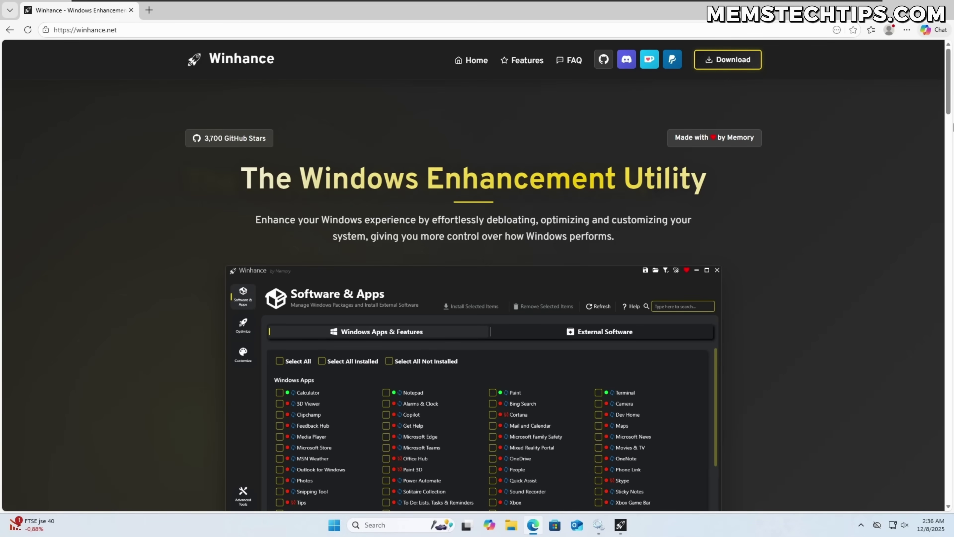
scroll(953, 113, down, 2)
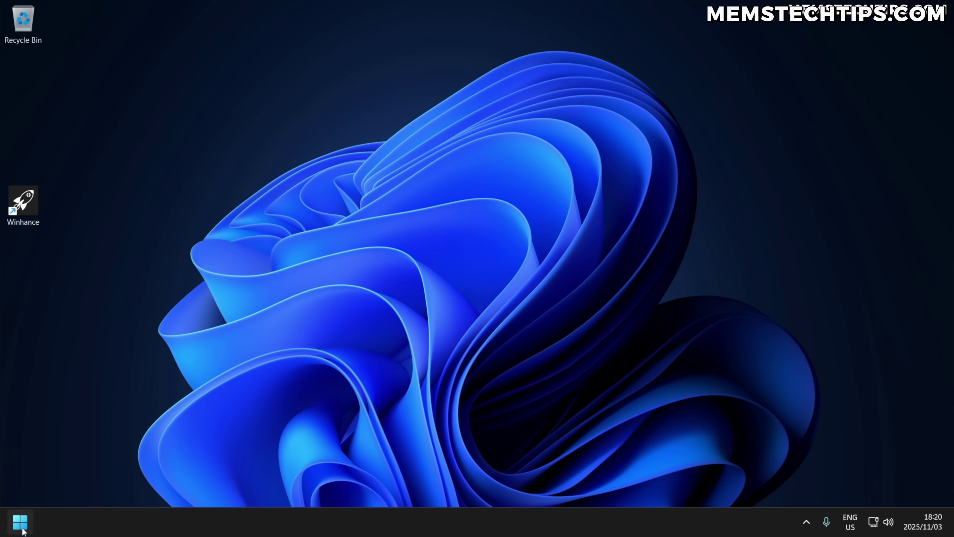
click(21, 523)
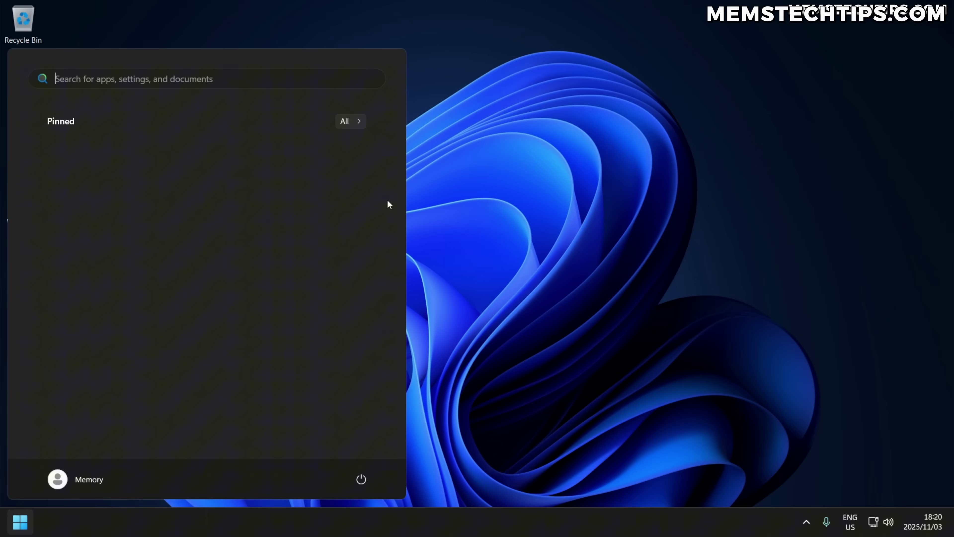
Step: Show the All apps list, which holds only Calculator, File Explorer, Notepad and OBS Studio
click(354, 120)
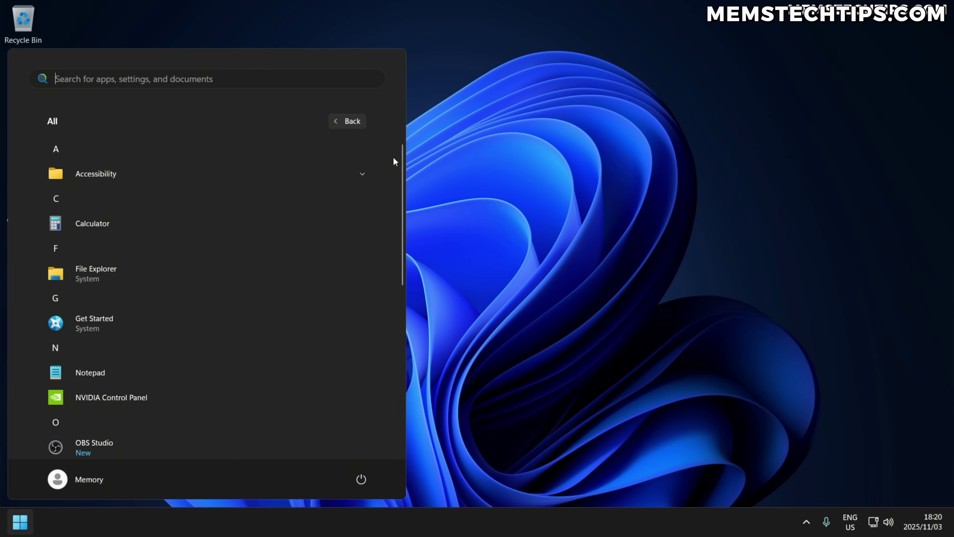